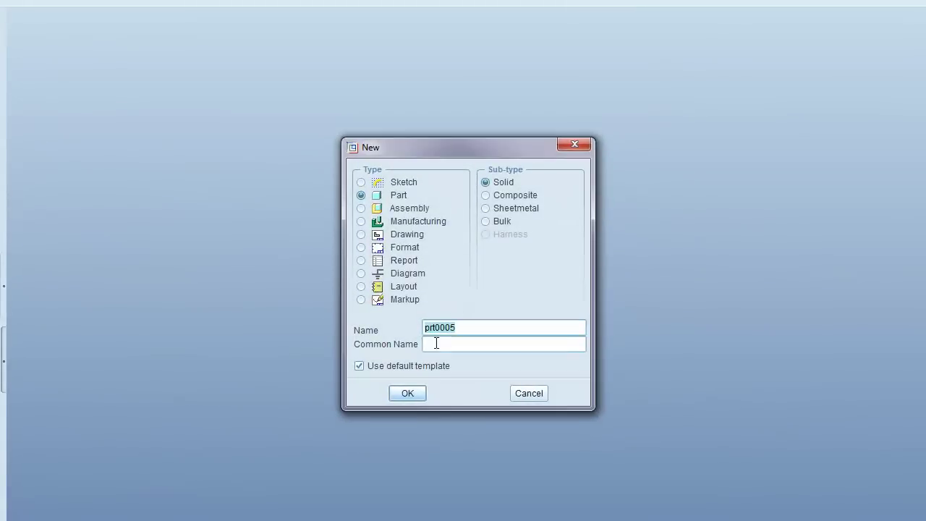
Create a new solid part named SPRING from the mmns_part_solid template
{"action": "left_click", "coordinate": [422, 365]}
{"action": "double_click", "coordinate": [450, 326]}
{"action": "type", "text": "spring"}
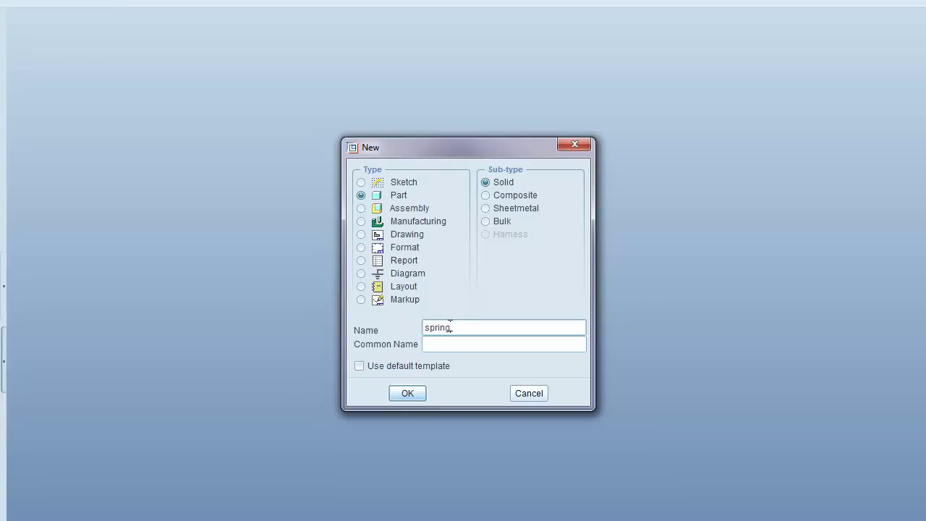
{"action": "key", "text": "Return"}
{"action": "left_click", "coordinate": [418, 207]}
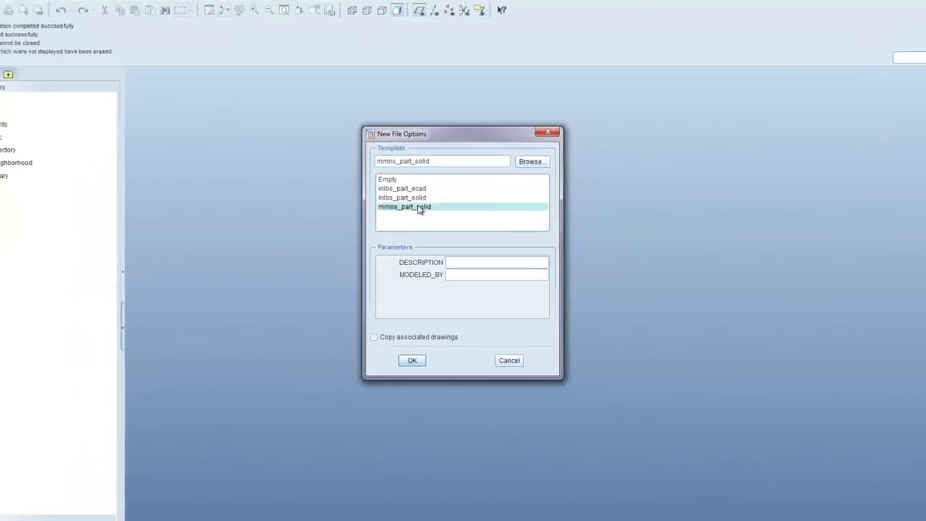
{"action": "left_click", "coordinate": [412, 360]}
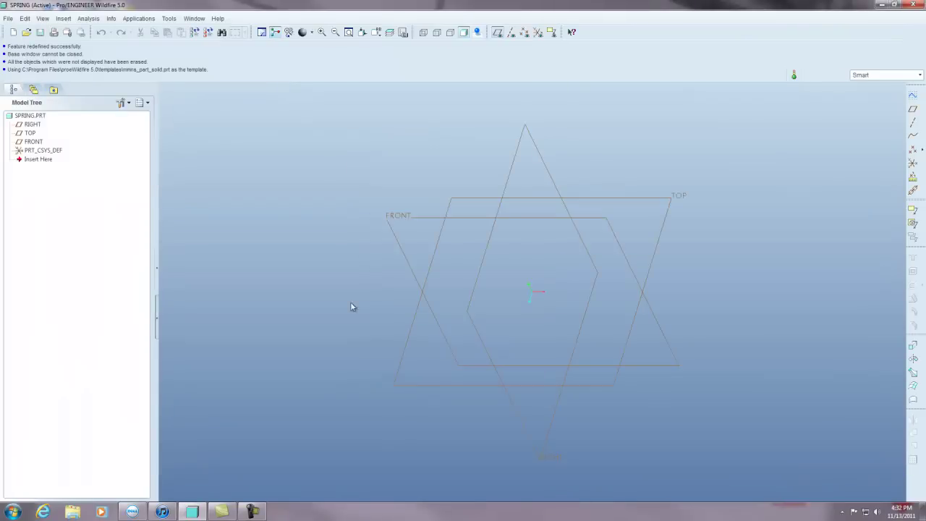
Start a helical sweep protrusion with Constant, Thru Axis, Right Handed attributes and reposition its menus
{"action": "left_click", "coordinate": [63, 19]}
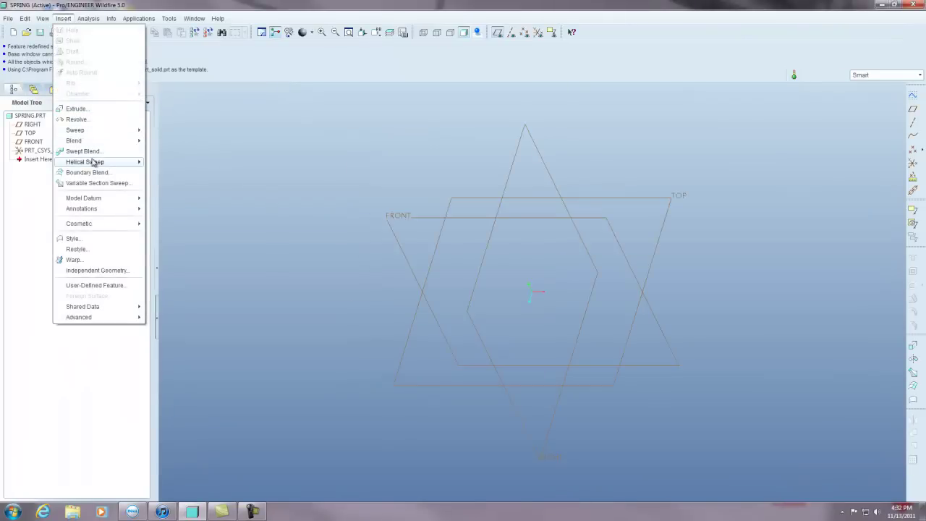
{"action": "mouse_move", "coordinate": [92, 164]}
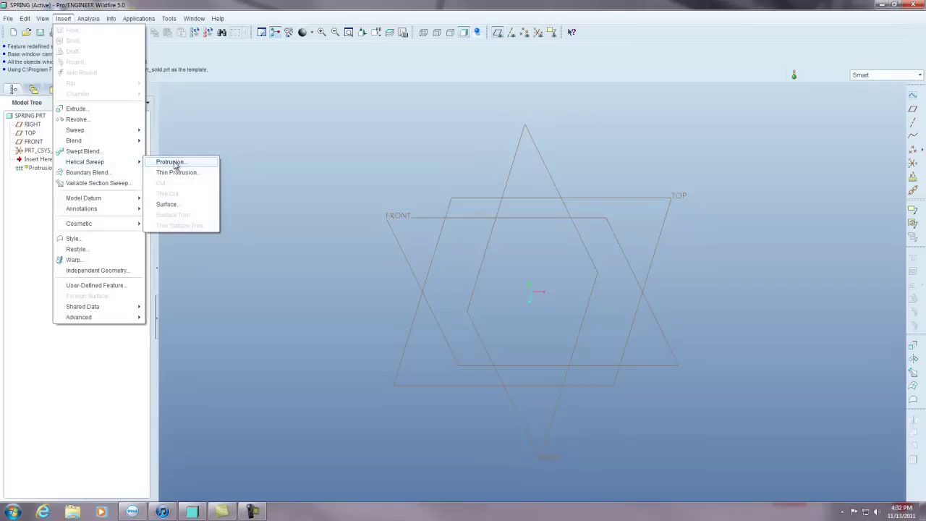
{"action": "left_click", "coordinate": [170, 162]}
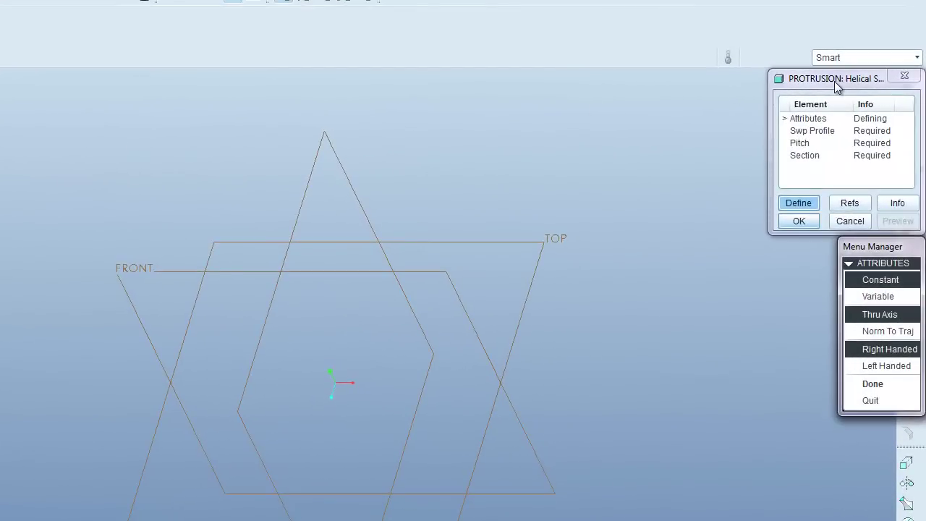
{"action": "left_click_drag", "start_coordinate": [856, 87], "coordinate": [771, 15]}
{"action": "left_click_drag", "start_coordinate": [869, 247], "coordinate": [802, 178]}
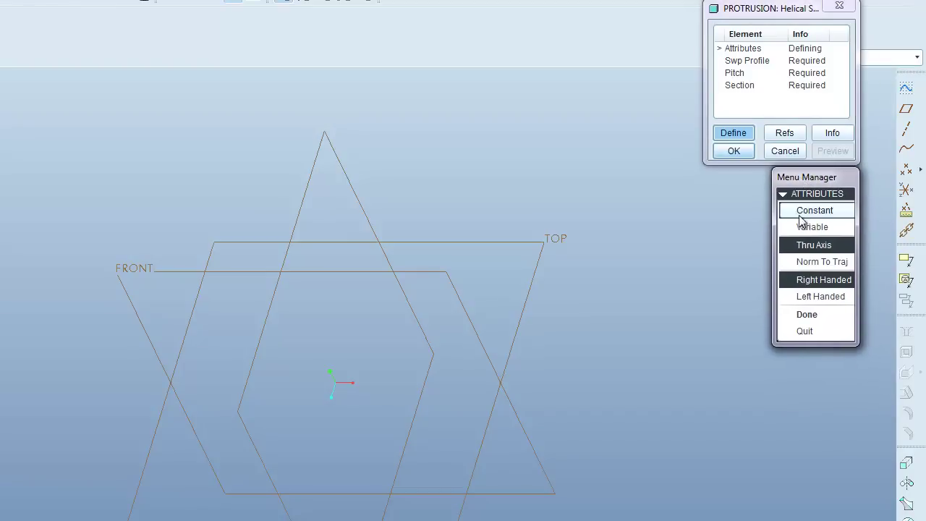
Accept the attributes and sketch the sweep profile on FRONT with default orientation
{"action": "left_click", "coordinate": [833, 314]}
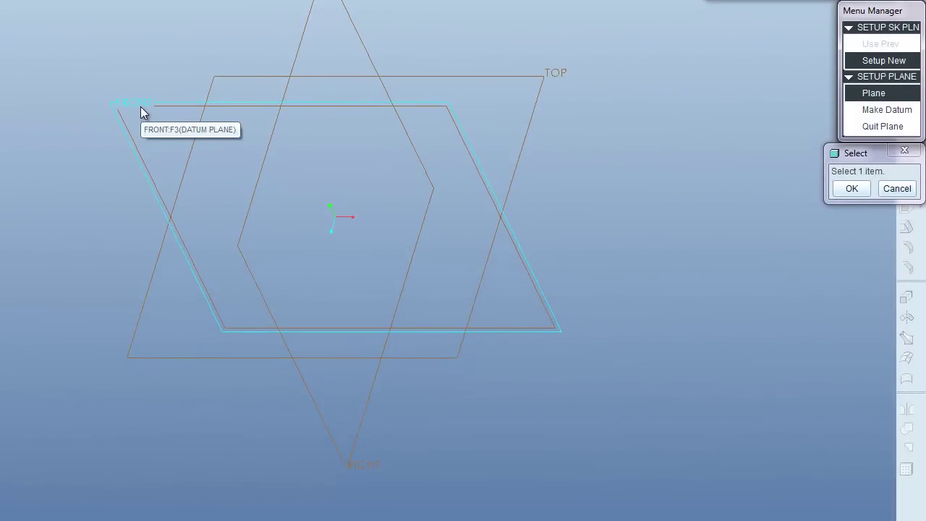
{"action": "left_click", "coordinate": [140, 272]}
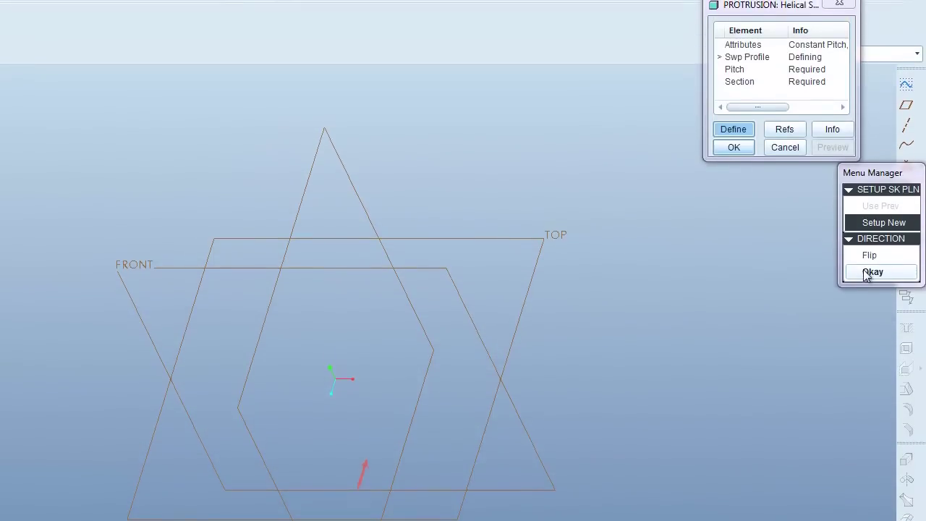
{"action": "left_click", "coordinate": [872, 109]}
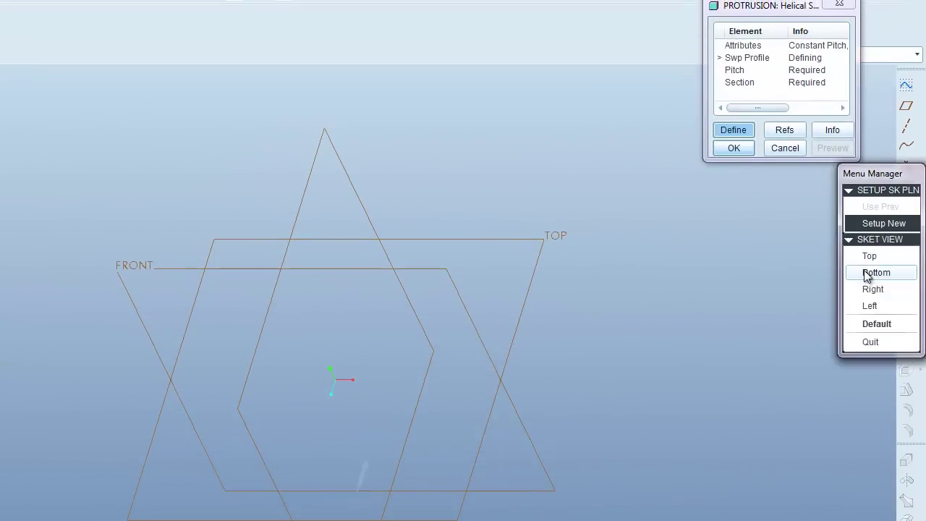
{"action": "left_click", "coordinate": [874, 324]}
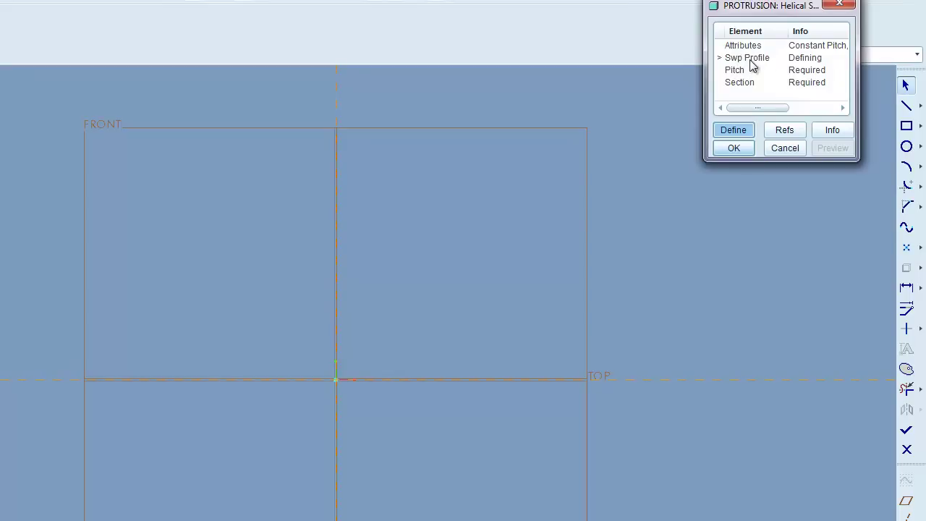
Sketch a vertical centerline through the origin and a parallel vertical profile line
{"action": "scroll", "coordinate": [232, 471], "scroll_direction": "down", "scroll_amount": 2}
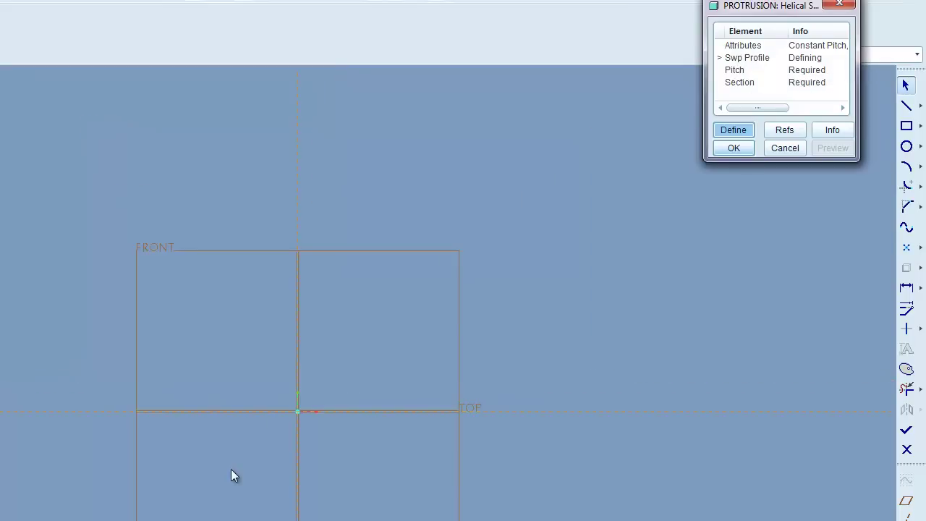
{"action": "scroll", "coordinate": [311, 362], "scroll_direction": "up", "scroll_amount": 1}
{"action": "scroll", "coordinate": [311, 362], "scroll_direction": "up", "scroll_amount": 2}
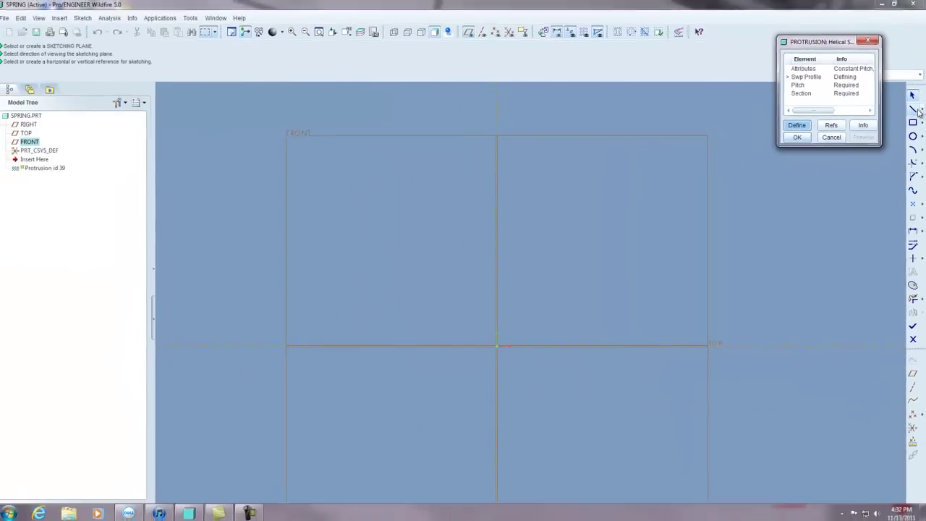
{"action": "left_click", "coordinate": [919, 110]}
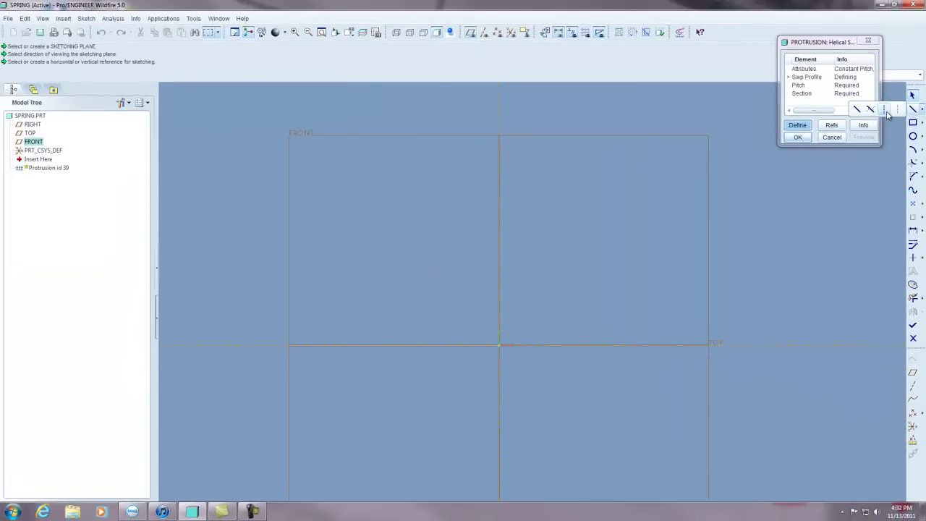
{"action": "left_click", "coordinate": [885, 110]}
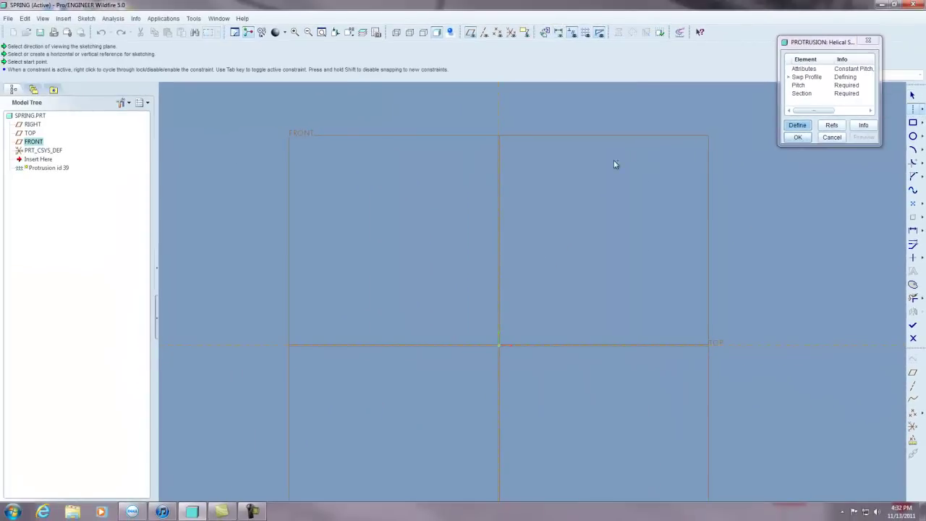
{"action": "left_click", "coordinate": [499, 345]}
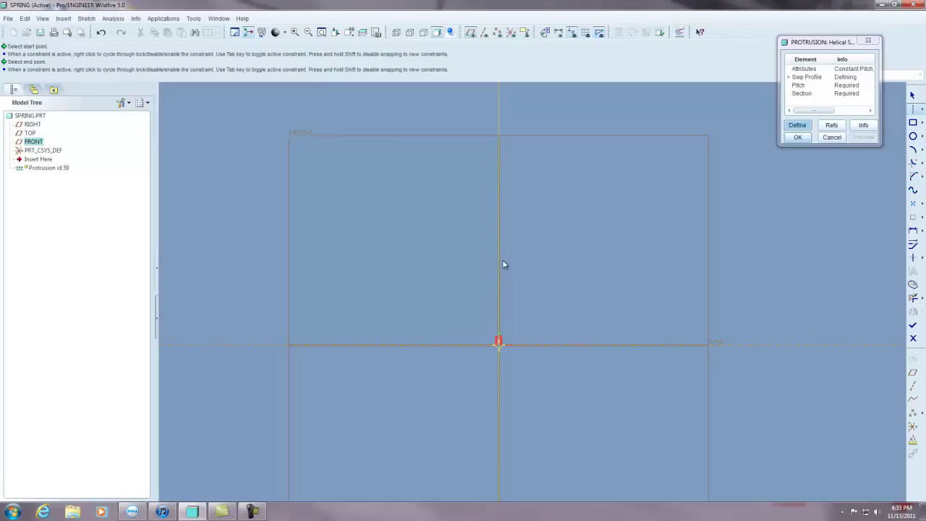
{"action": "left_click", "coordinate": [923, 109]}
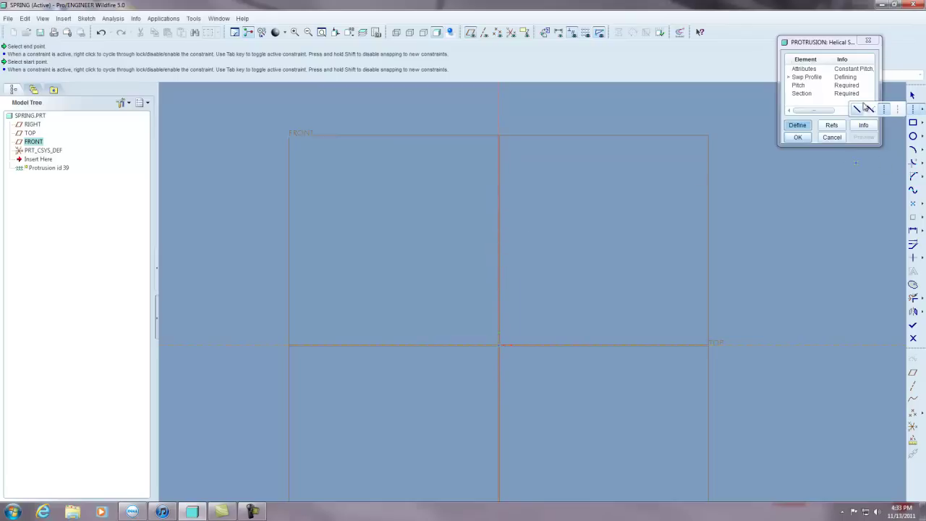
{"action": "left_click", "coordinate": [855, 109]}
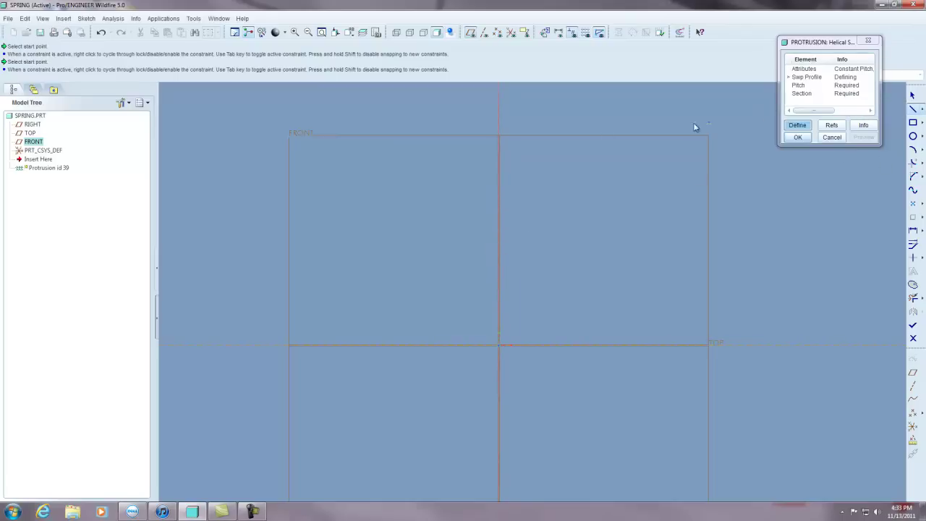
{"action": "left_click", "coordinate": [469, 345]}
{"action": "left_click", "coordinate": [468, 167]}
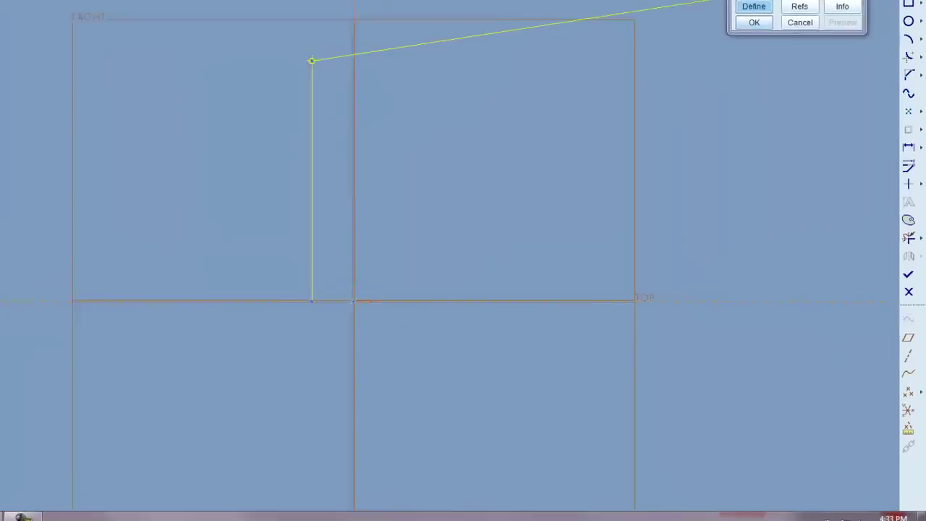
{"action": "middle_click", "coordinate": [569, 176]}
Set the profile line's length to 200 and start editing its 37.50 offset
{"action": "double_click", "coordinate": [212, 181]}
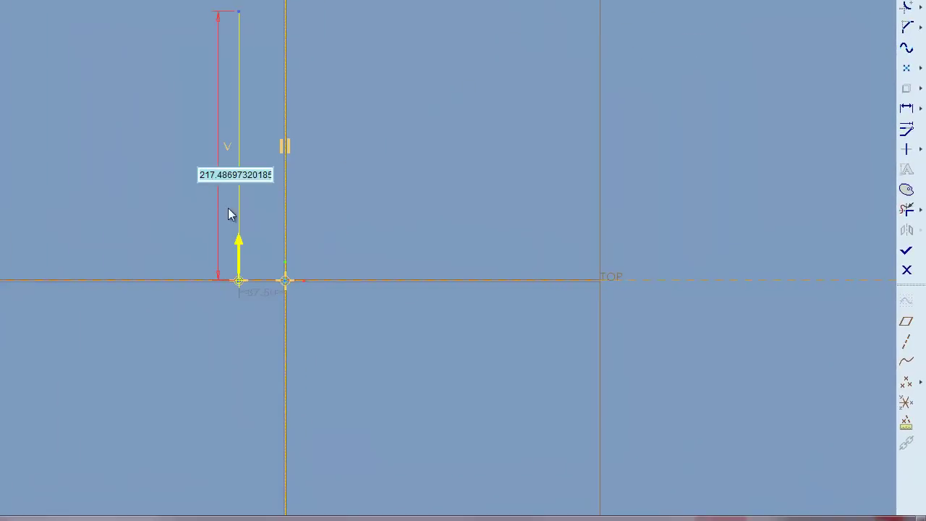
{"action": "type", "text": "200"}
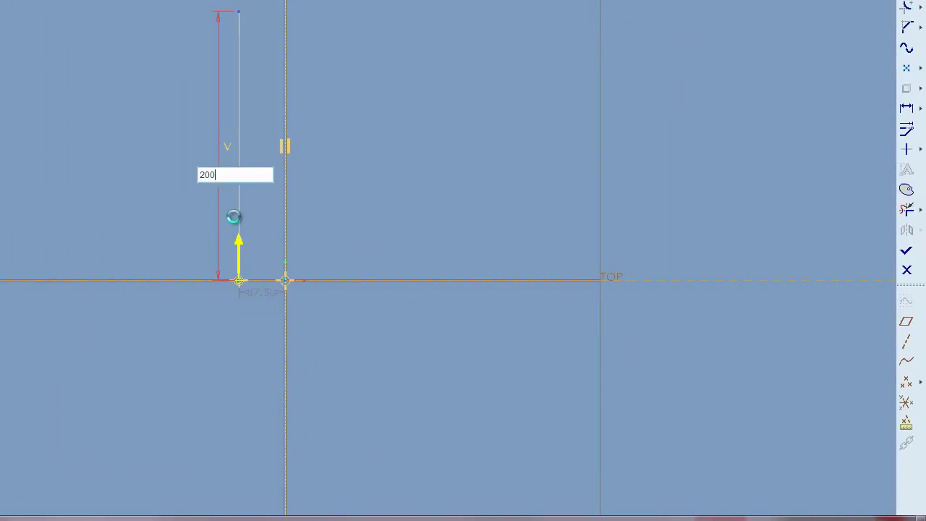
{"action": "key", "text": "Return"}
{"action": "left_click", "coordinate": [226, 203]}
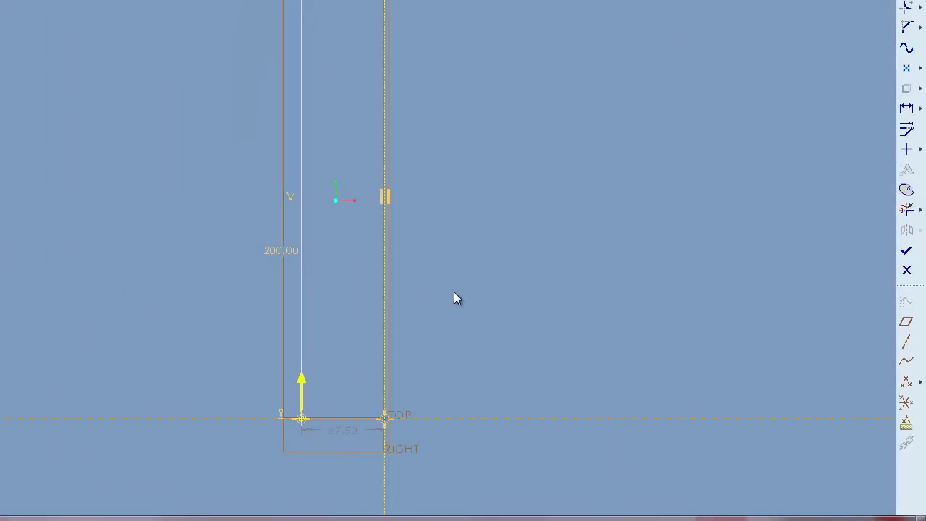
{"action": "double_click", "coordinate": [347, 431]}
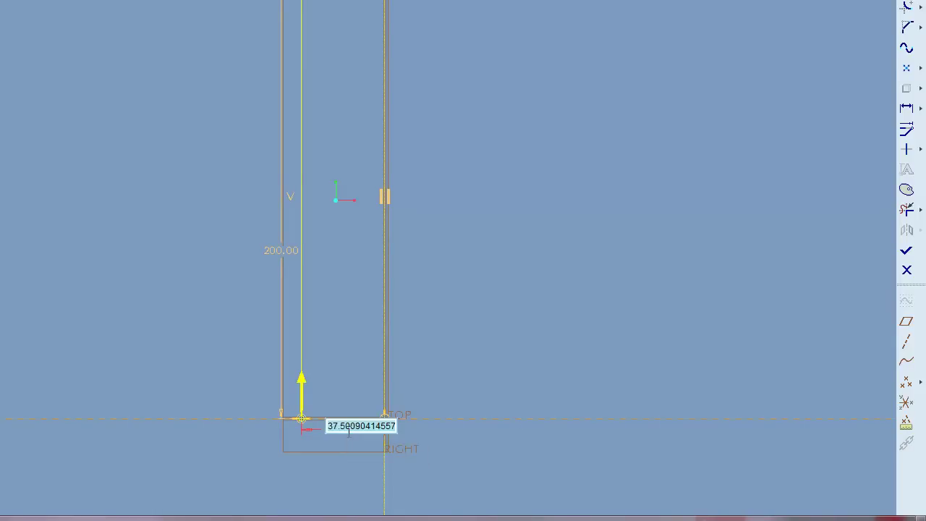
Set the profile line's offset from the centerline to 15
{"action": "type", "text": "5"}
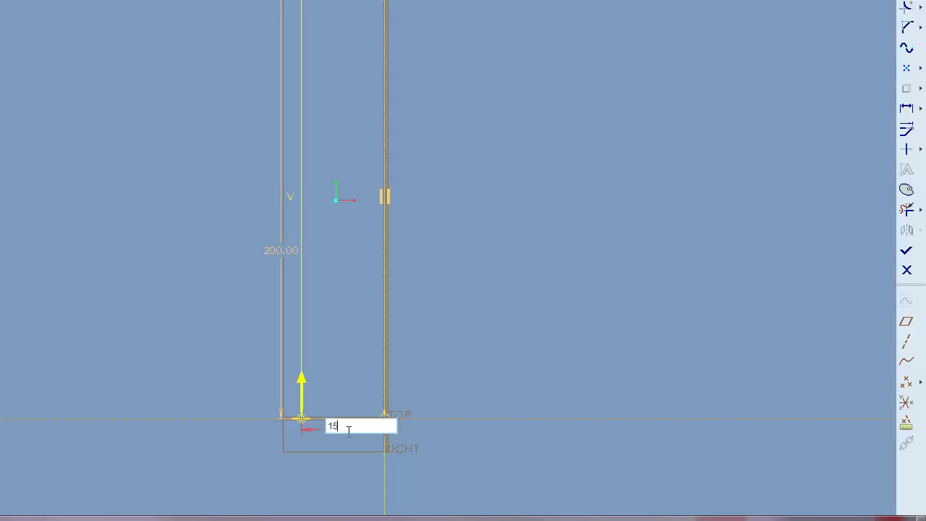
{"action": "key", "text": "Return"}
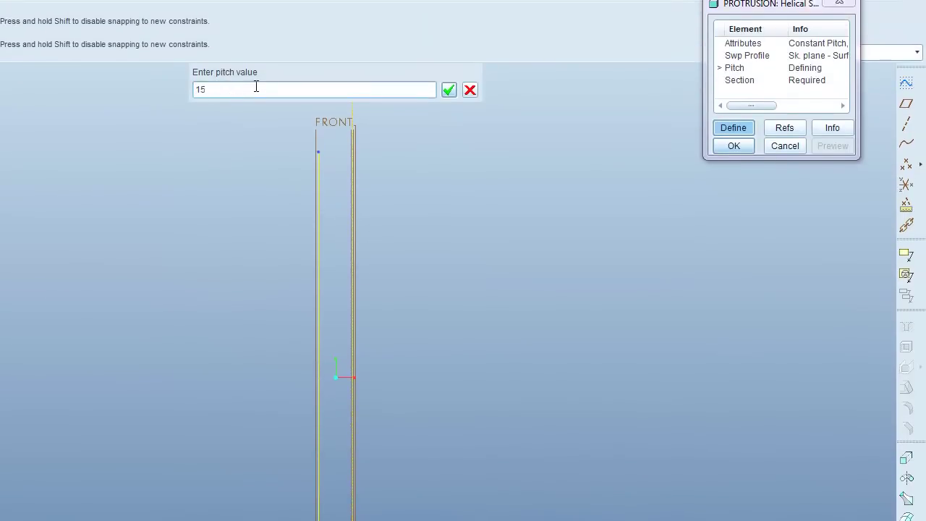
Accept pitch 15 and sketch a 10-diameter circle cross-section at the profile line's lower end
{"action": "left_click", "coordinate": [448, 89]}
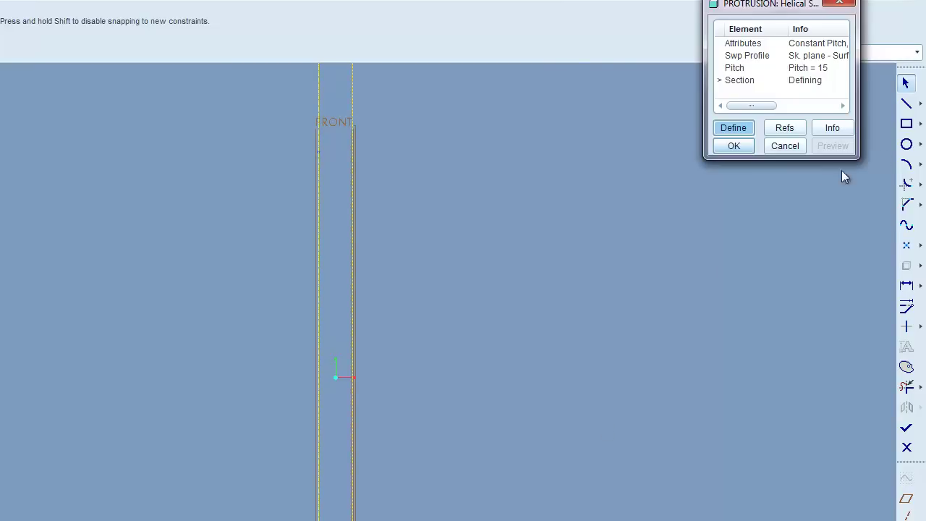
{"action": "left_click", "coordinate": [906, 146]}
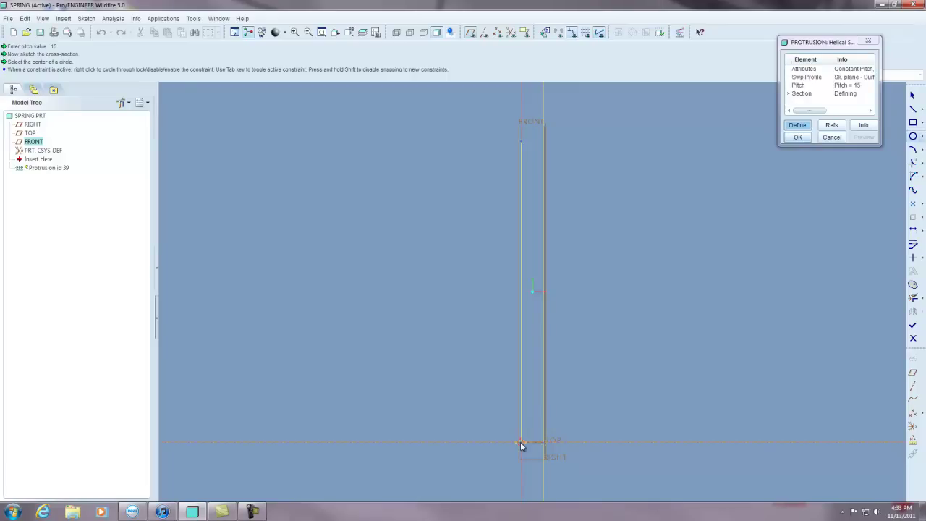
{"action": "left_click", "coordinate": [521, 442]}
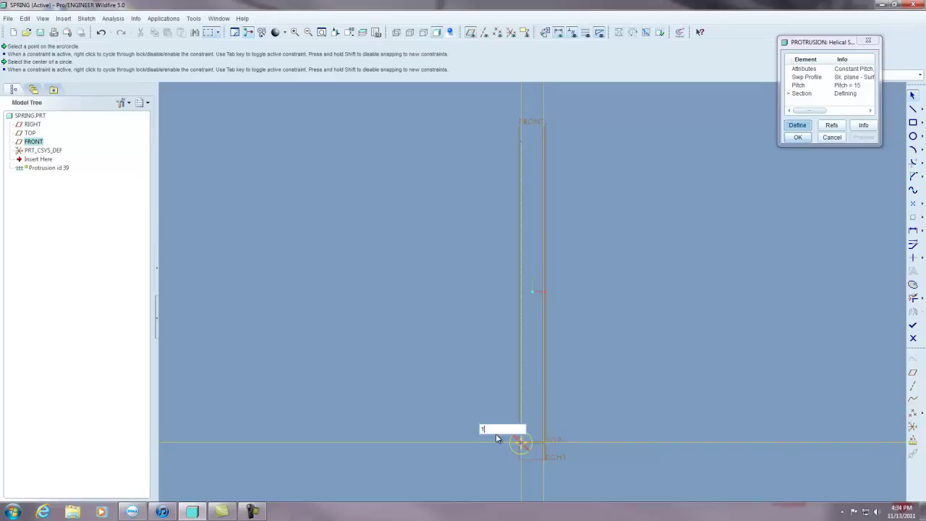
{"action": "type", "text": "0"}
{"action": "key", "text": "Return"}
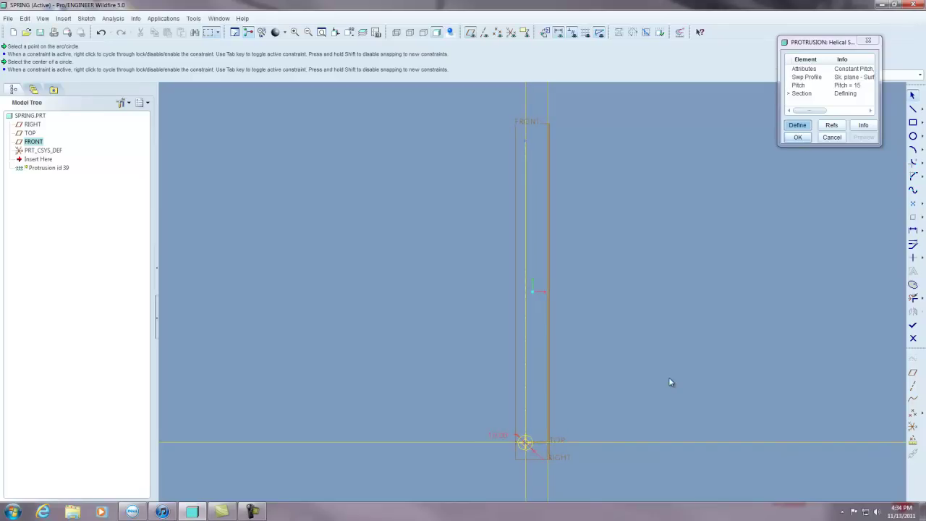
{"action": "left_click", "coordinate": [913, 326]}
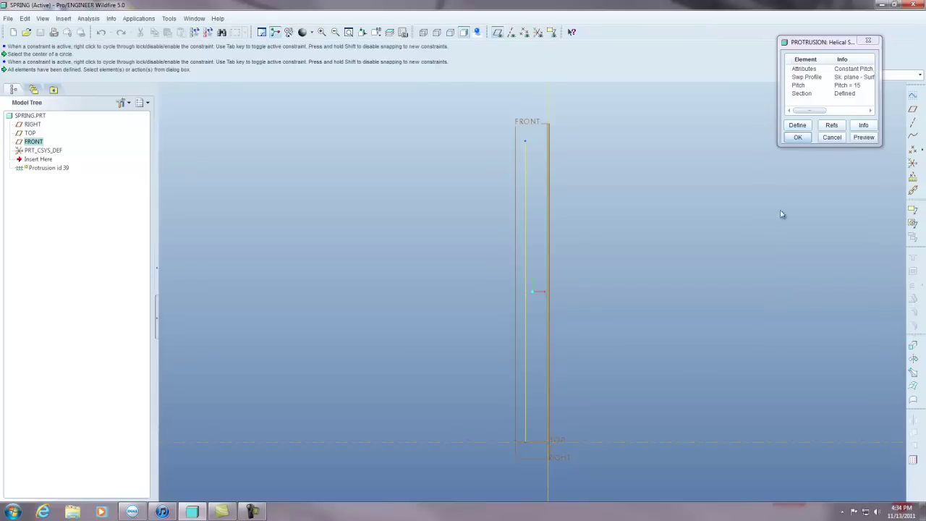
Preview and orbit the coiled spring, then reopen the Swp Profile element for redefinition
{"action": "left_click", "coordinate": [864, 137]}
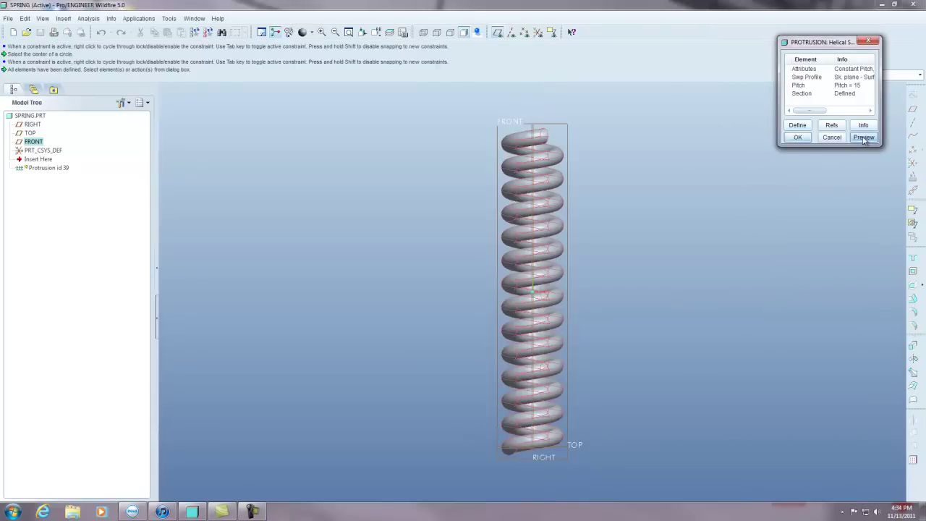
{"action": "middle_click_drag", "start_coordinate": [683, 210], "coordinate": [633, 207]}
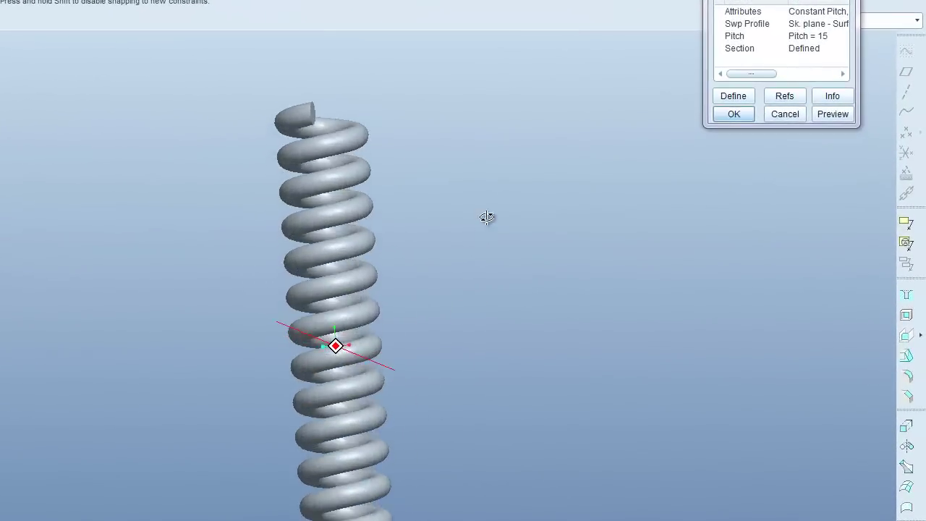
{"action": "middle_click_drag", "start_coordinate": [487, 218], "coordinate": [527, 248]}
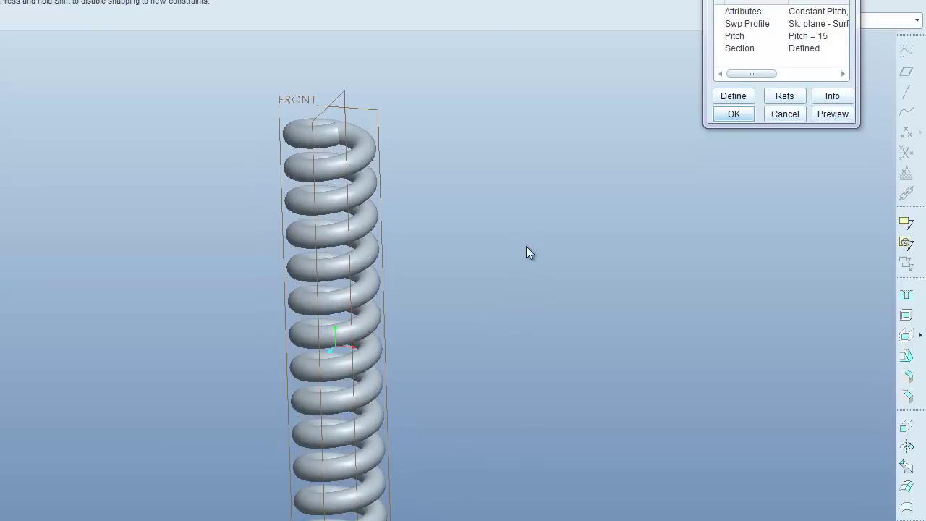
{"action": "left_click", "coordinate": [756, 27]}
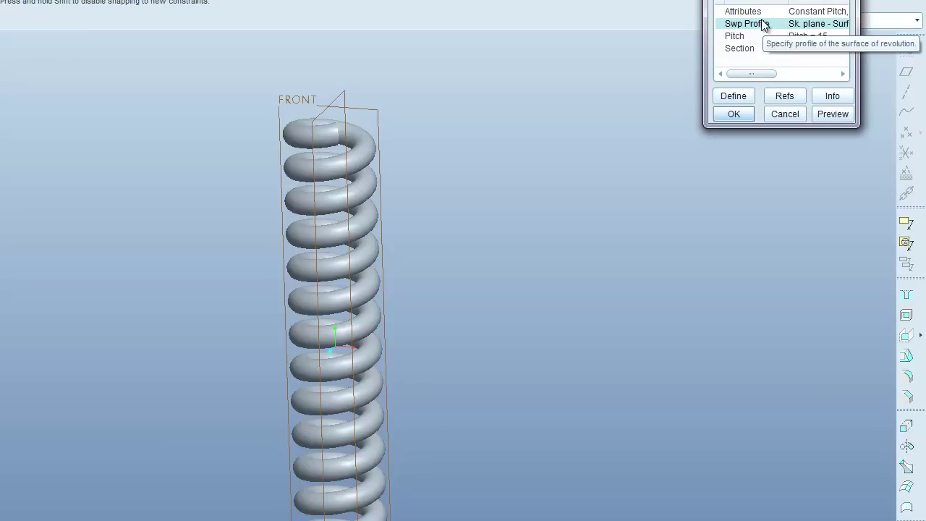
{"action": "left_click", "coordinate": [740, 97]}
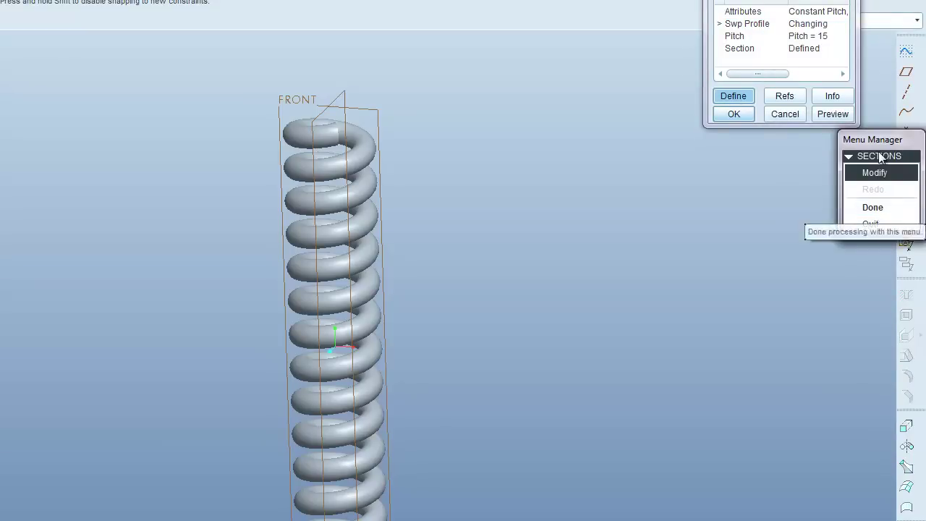
Change the profile's 15.00 offset dimension to 50 and build the helical spring
{"action": "left_click", "coordinate": [873, 208]}
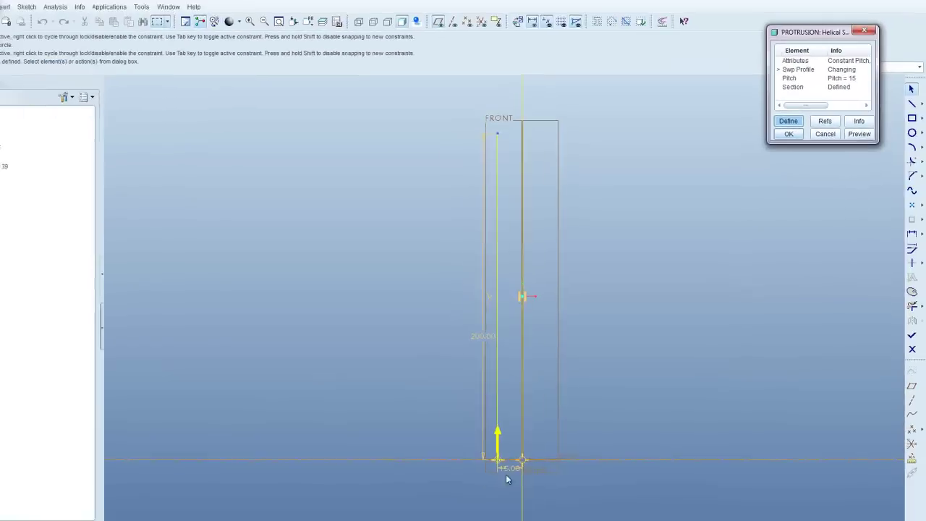
{"action": "double_click", "coordinate": [536, 446]}
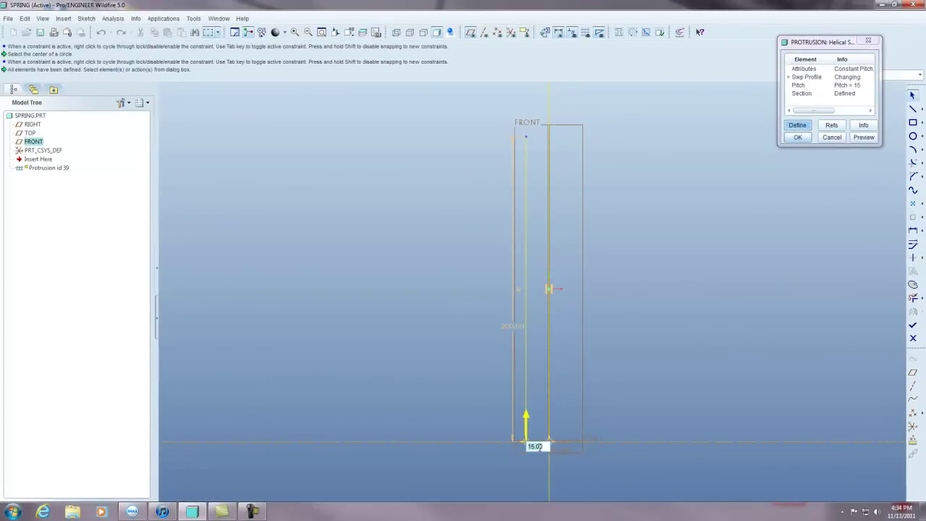
{"action": "type", "text": "30"}
{"action": "key", "text": "Return"}
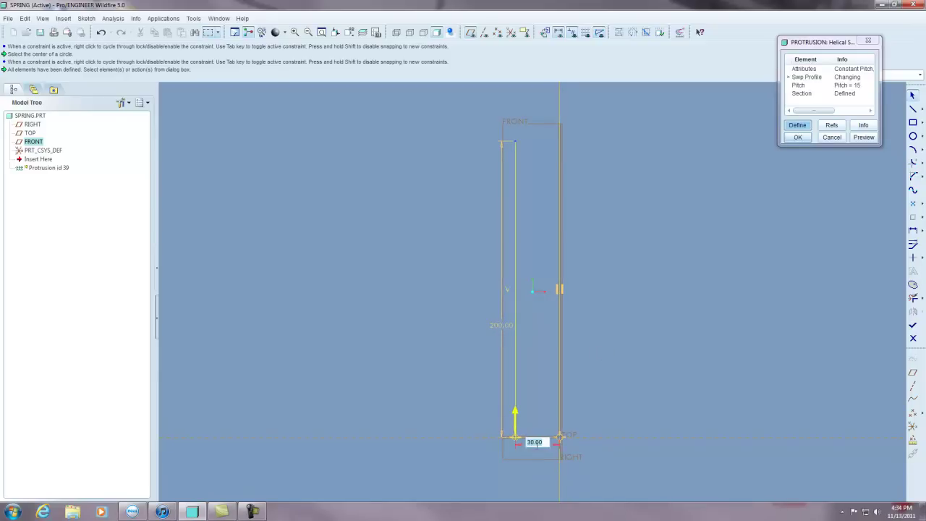
{"action": "type", "text": "50"}
{"action": "key", "text": "Return"}
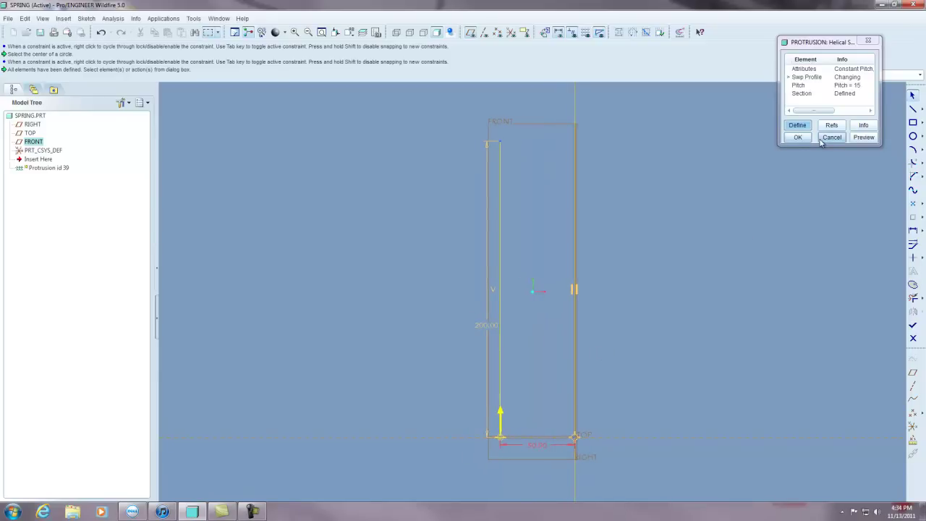
{"action": "left_click", "coordinate": [913, 327]}
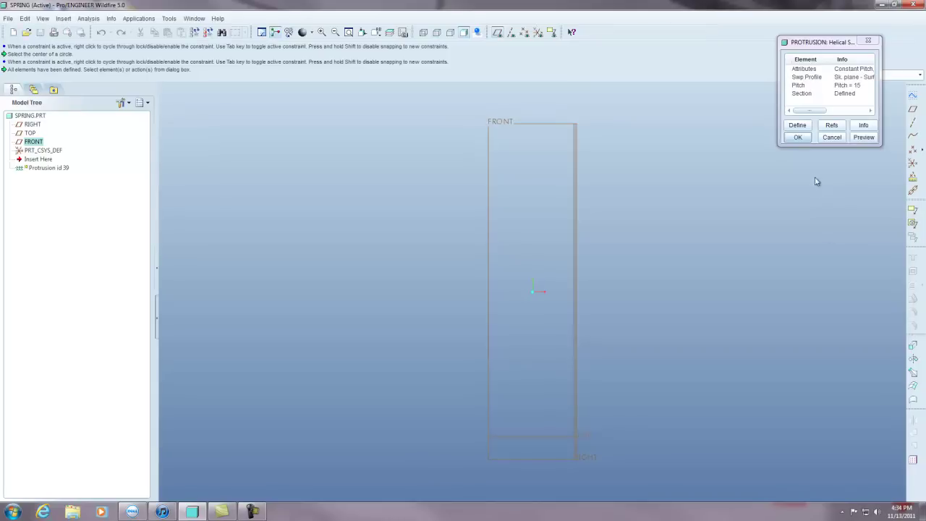
{"action": "left_click", "coordinate": [797, 137]}
{"action": "left_click", "coordinate": [716, 204]}
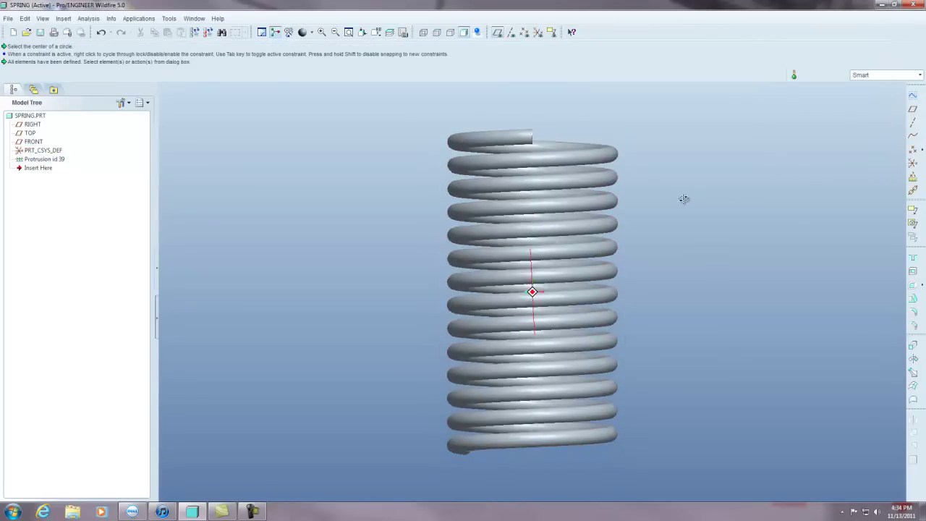
{"action": "middle_click_drag", "start_coordinate": [683, 199], "coordinate": [599, 175]}
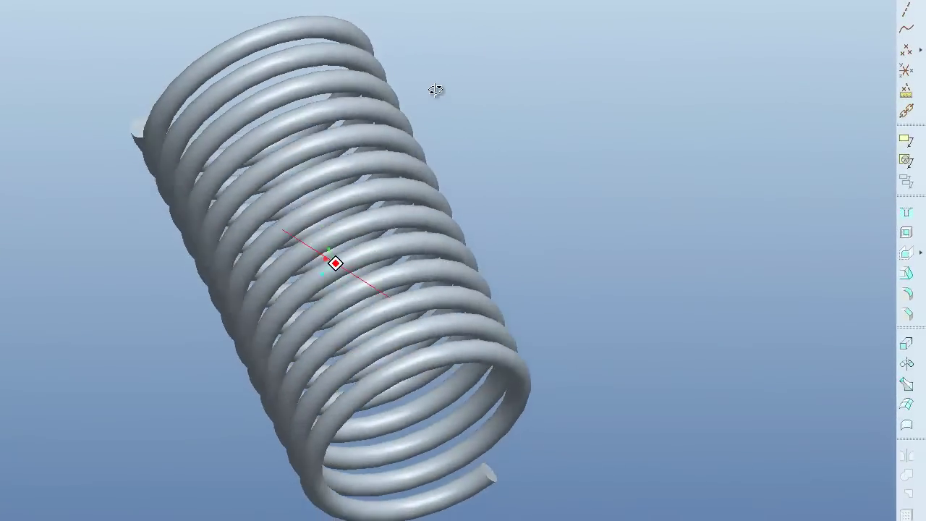
{"action": "mouse_move", "coordinate": [434, 90]}
{"action": "middle_mouse_down"}
{"action": "mouse_move", "coordinate": [502, 43]}
{"action": "mouse_move", "coordinate": [536, 41]}
{"action": "mouse_move", "coordinate": [453, 99]}
{"action": "mouse_move", "coordinate": [451, 138]}
{"action": "mouse_move", "coordinate": [492, 180]}
{"action": "mouse_move", "coordinate": [567, 134]}
{"action": "mouse_move", "coordinate": [577, 103]}
{"action": "mouse_move", "coordinate": [556, 89]}
{"action": "mouse_move", "coordinate": [557, 58]}
{"action": "mouse_move", "coordinate": [573, 97]}
{"action": "mouse_move", "coordinate": [571, 129]}
{"action": "mouse_move", "coordinate": [552, 135]}
{"action": "middle_mouse_up"}
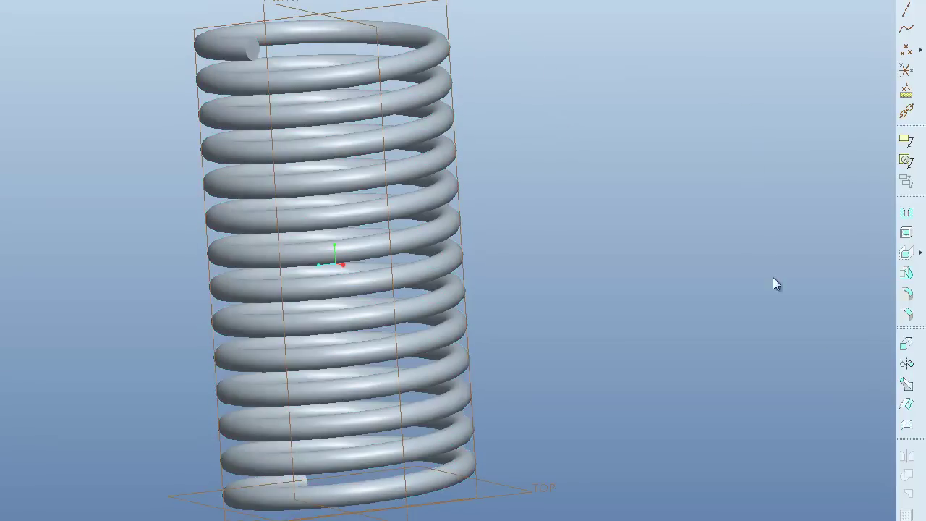
Start an extrude sketched on the TOP datum plane
{"action": "left_click", "coordinate": [906, 344]}
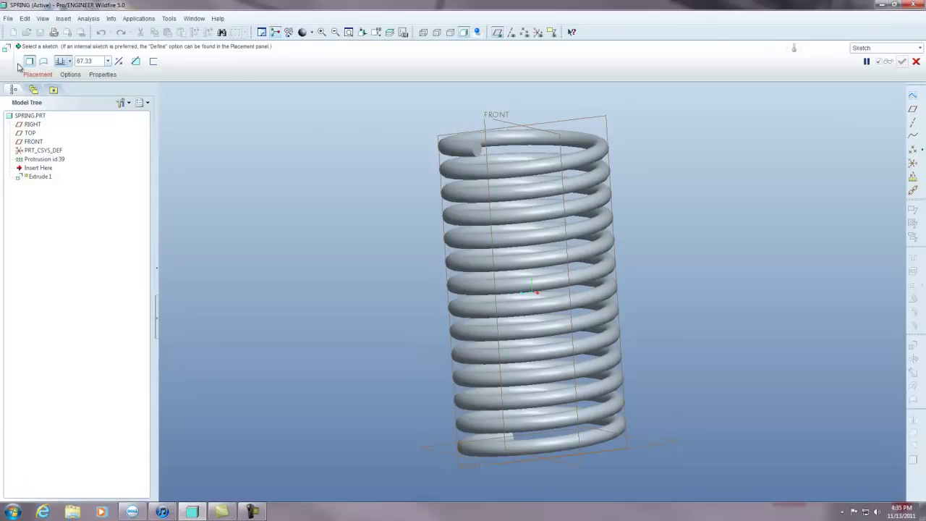
{"action": "left_click", "coordinate": [38, 75]}
{"action": "left_click", "coordinate": [115, 106]}
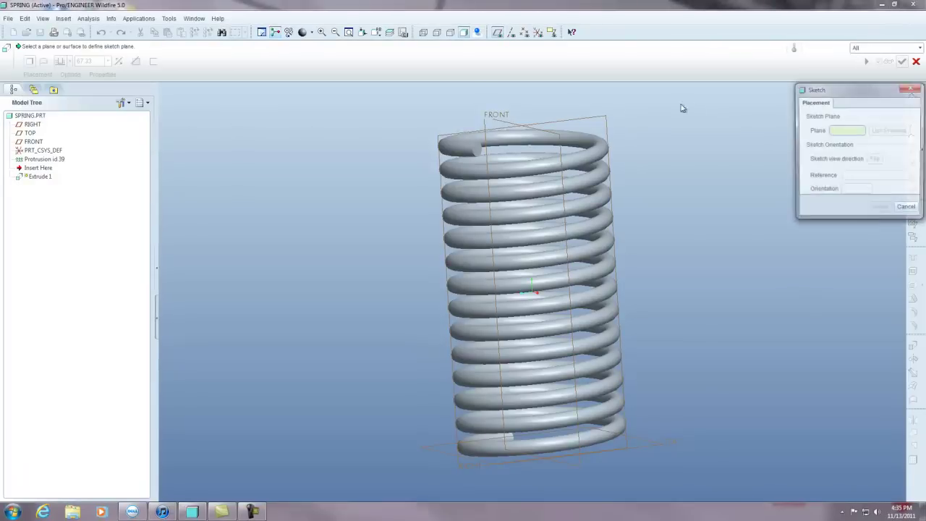
{"action": "left_click", "coordinate": [655, 444]}
{"action": "left_click", "coordinate": [880, 206]}
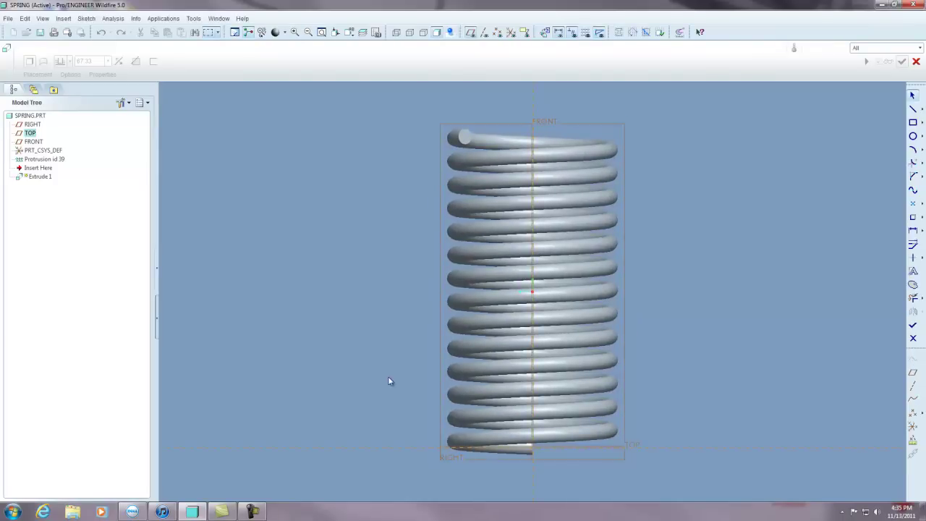
Draw rectangles across the spring's bottom and top ends, spaced 200 apart
{"action": "left_click", "coordinate": [913, 122]}
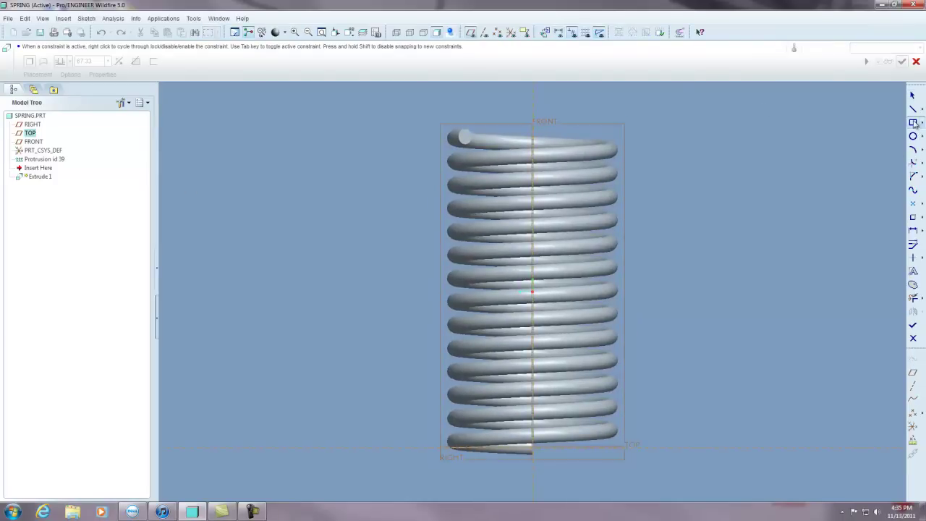
{"action": "left_click", "coordinate": [402, 449]}
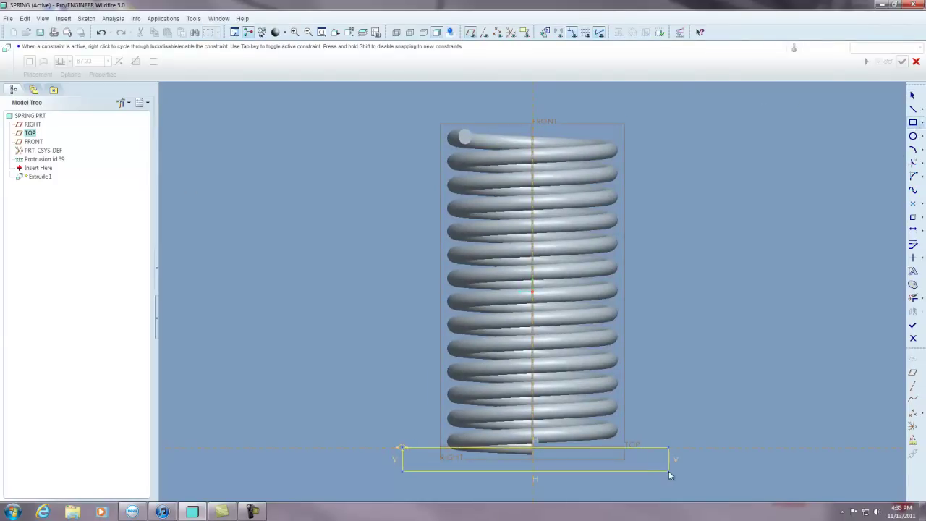
{"action": "left_click", "coordinate": [668, 101]}
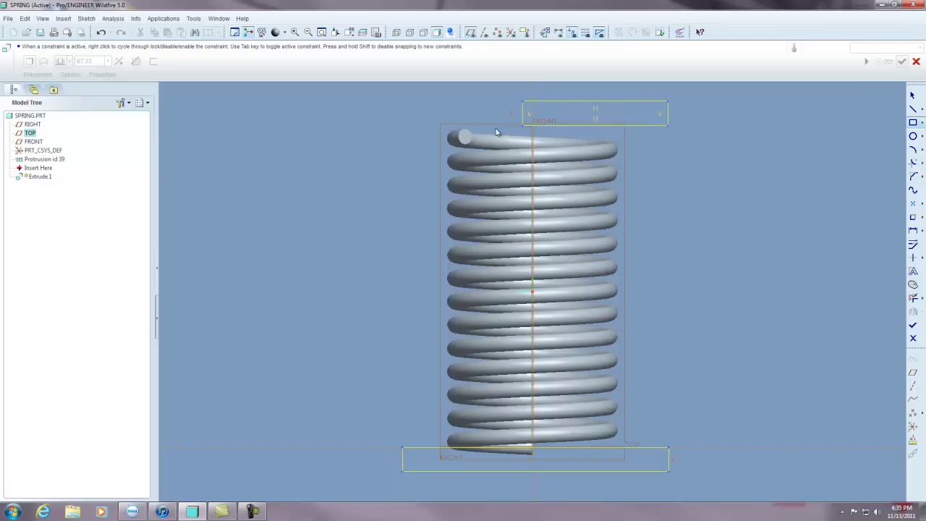
{"action": "left_click", "coordinate": [403, 138]}
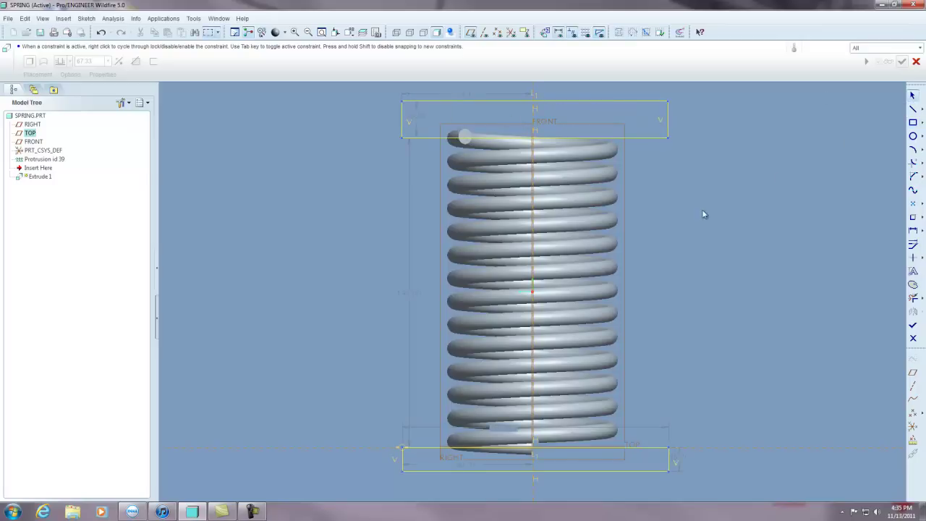
{"action": "double_click", "coordinate": [409, 295]}
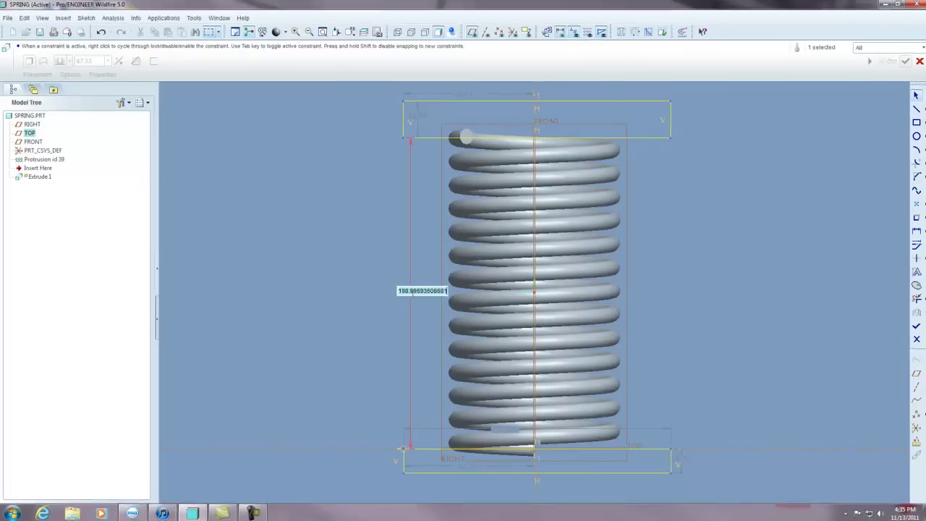
{"action": "type", "text": "200"}
{"action": "key", "text": "Return"}
Make the extrude a Remove Material cut, Through All on both Side 1 and Side 2
{"action": "left_click", "coordinate": [561, 375]}
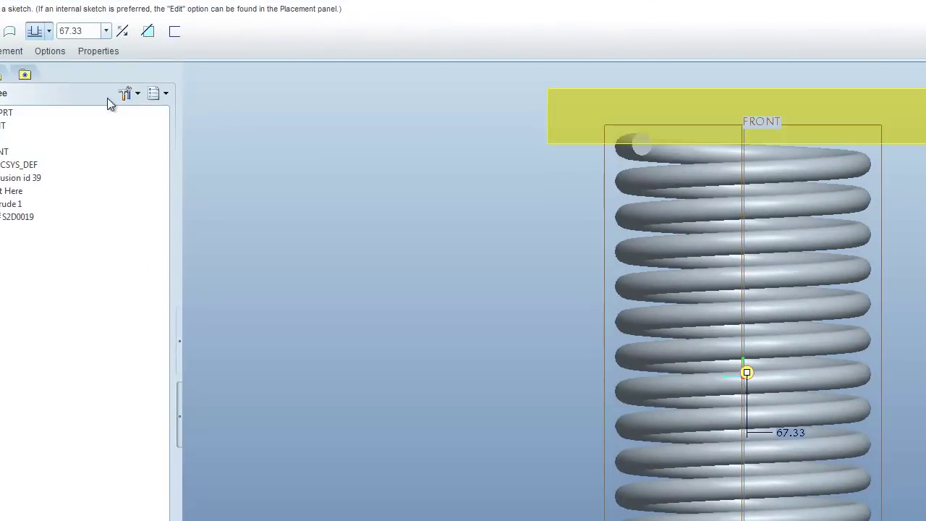
{"action": "left_click", "coordinate": [147, 30]}
{"action": "left_click", "coordinate": [50, 51]}
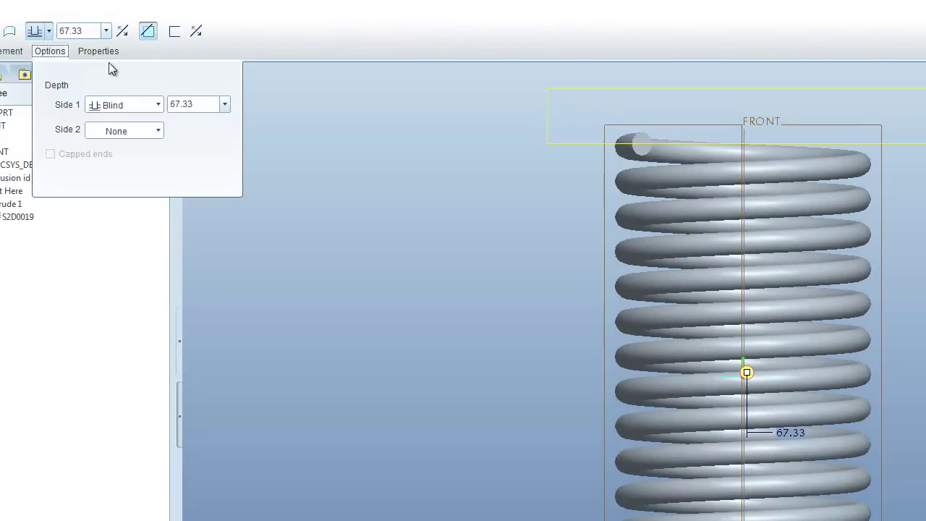
{"action": "left_click", "coordinate": [156, 105]}
{"action": "scroll", "coordinate": [157, 148], "scroll_direction": "down", "scroll_amount": 1}
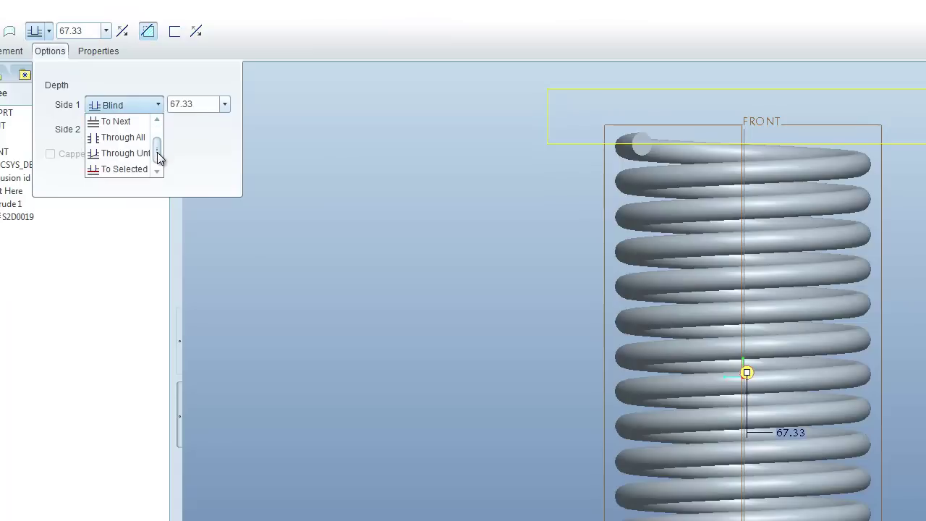
{"action": "scroll", "coordinate": [157, 154], "scroll_direction": "up", "scroll_amount": 1}
{"action": "scroll", "coordinate": [158, 159], "scroll_direction": "down", "scroll_amount": 1}
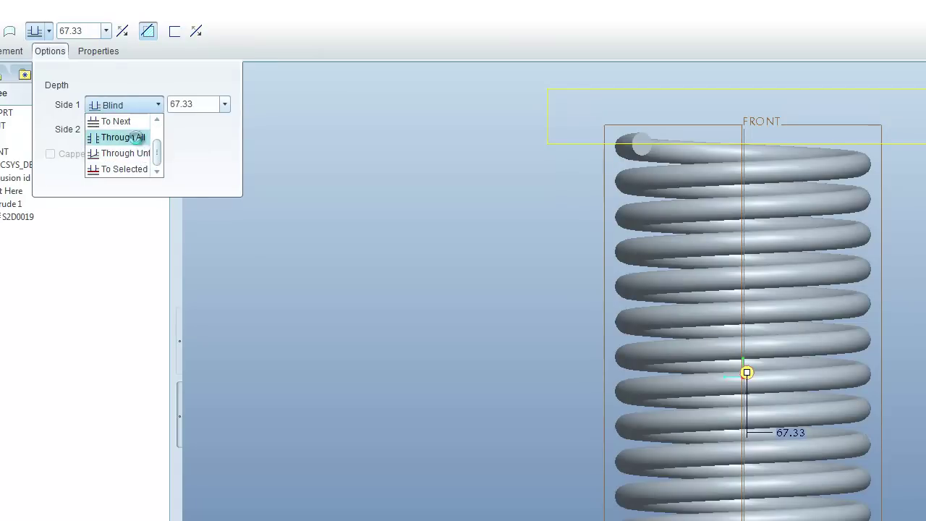
{"action": "left_click", "coordinate": [134, 137]}
{"action": "left_click", "coordinate": [159, 130]}
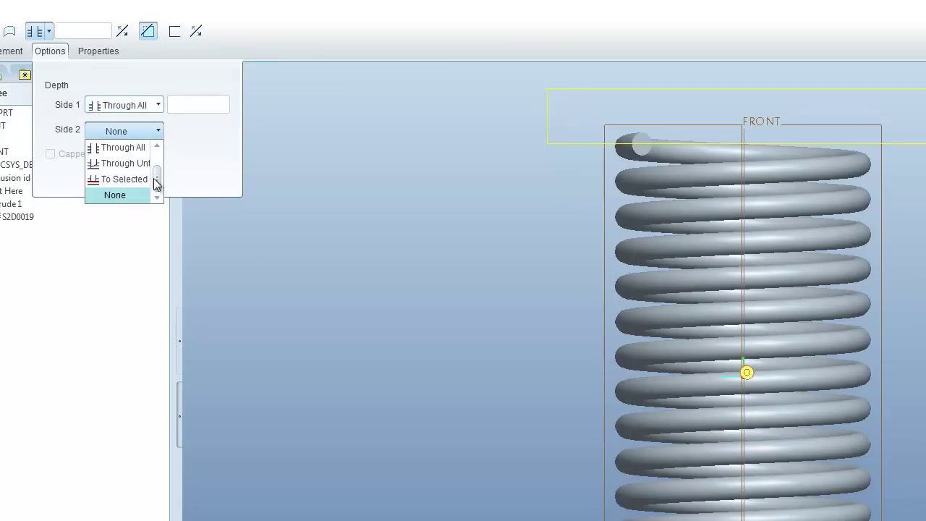
{"action": "left_click", "coordinate": [134, 147]}
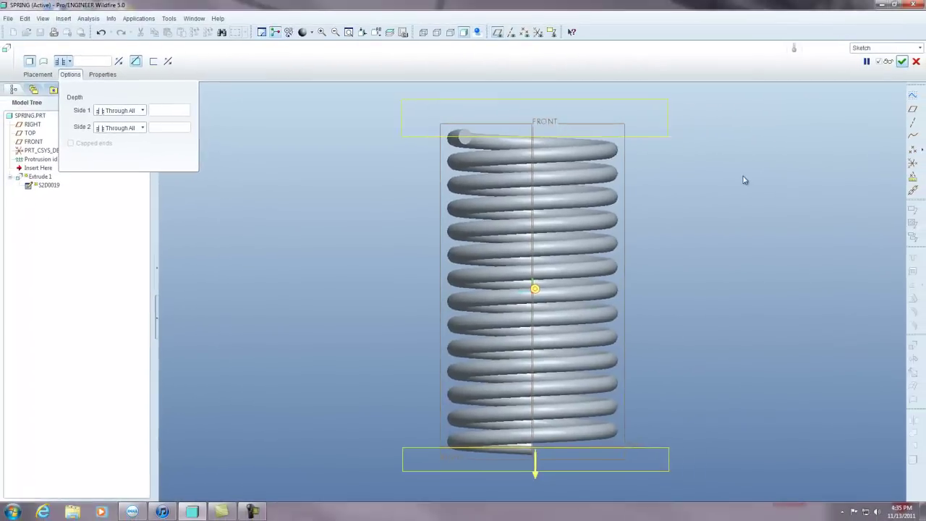
{"action": "middle_click_drag", "start_coordinate": [745, 180], "coordinate": [697, 243]}
{"action": "scroll", "coordinate": [697, 243], "scroll_direction": "down", "scroll_amount": 3}
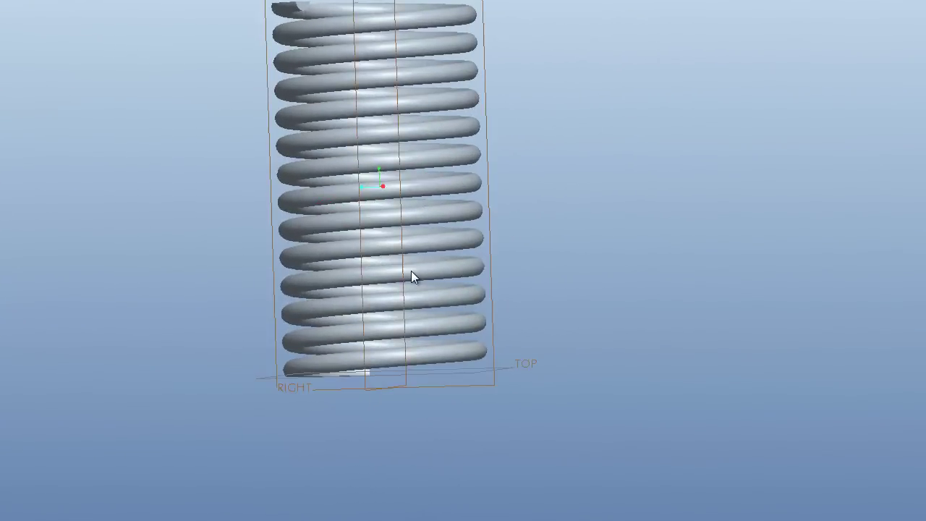
Restore the flat-ended spring to the default front-on view with FRONT, RIGHT and TOP datums visible
{"action": "key", "text": "ctrl+d"}
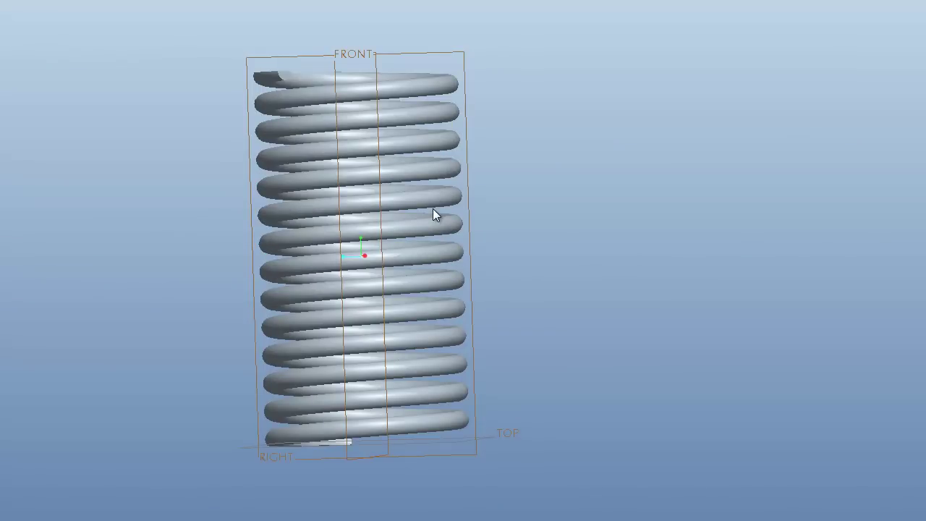